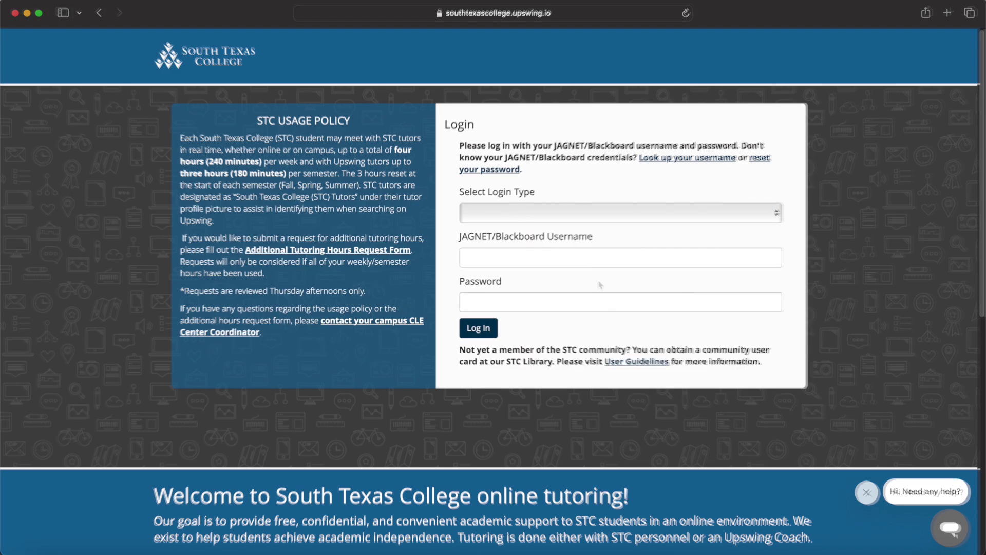
# Choose the '1. Student' login type and enter the JAGNET username.
pyautogui.click(751, 214)
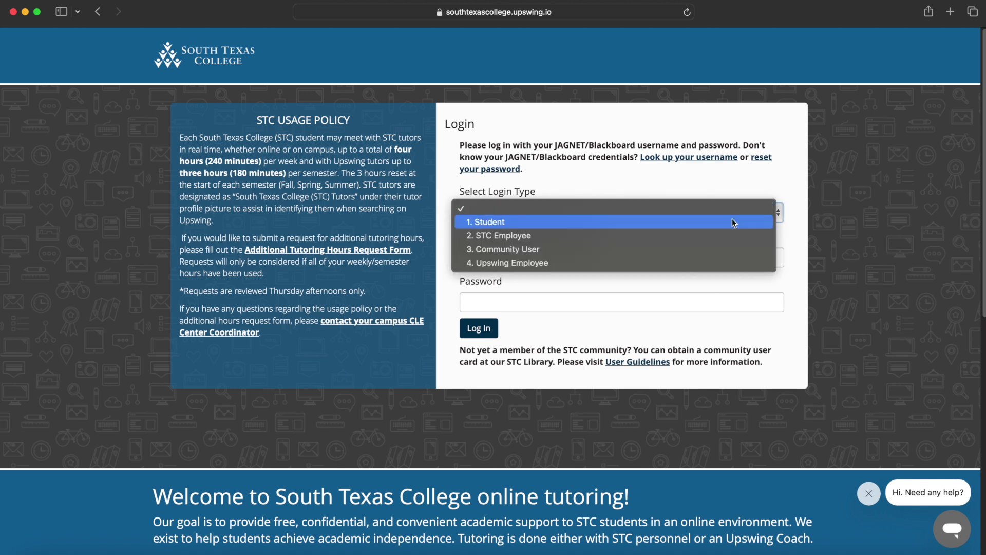
pyautogui.click(733, 222)
pyautogui.click(659, 260)
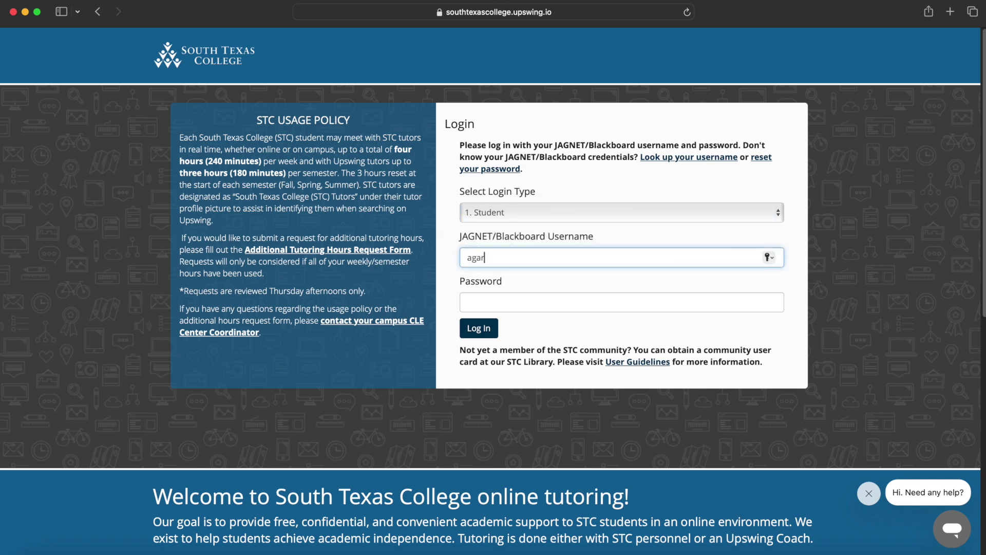
pyautogui.click(629, 298)
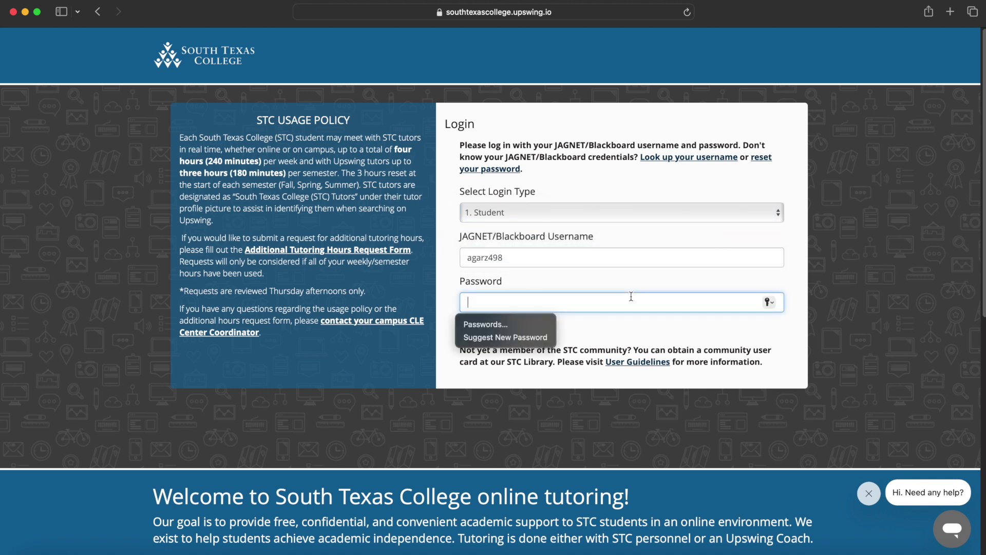
# Finish signing in, then search tutoring for 'college al' and select MATH 1414: College Algebra.
pyautogui.write('••••••••••')
pyautogui.click(479, 329)
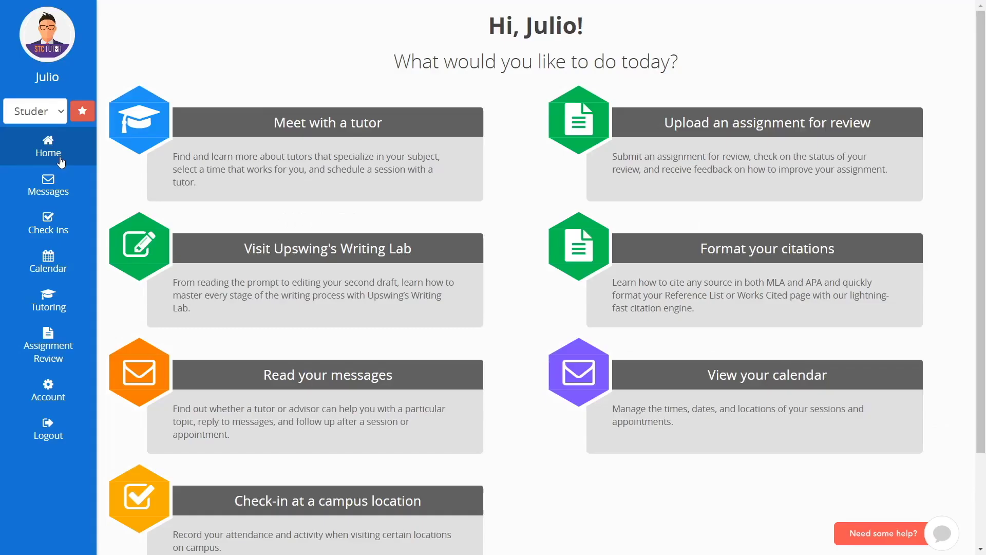
pyautogui.click(275, 123)
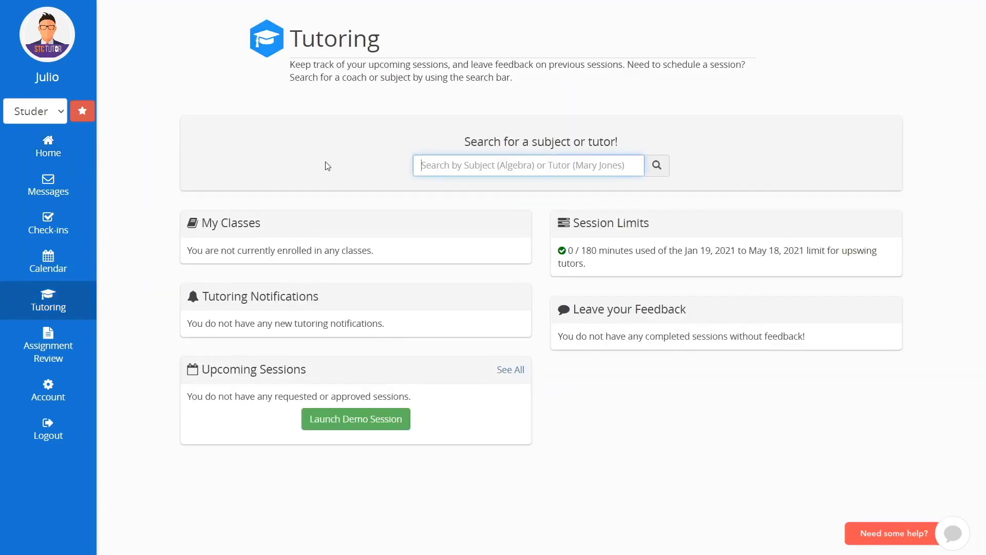
pyautogui.write('colle')
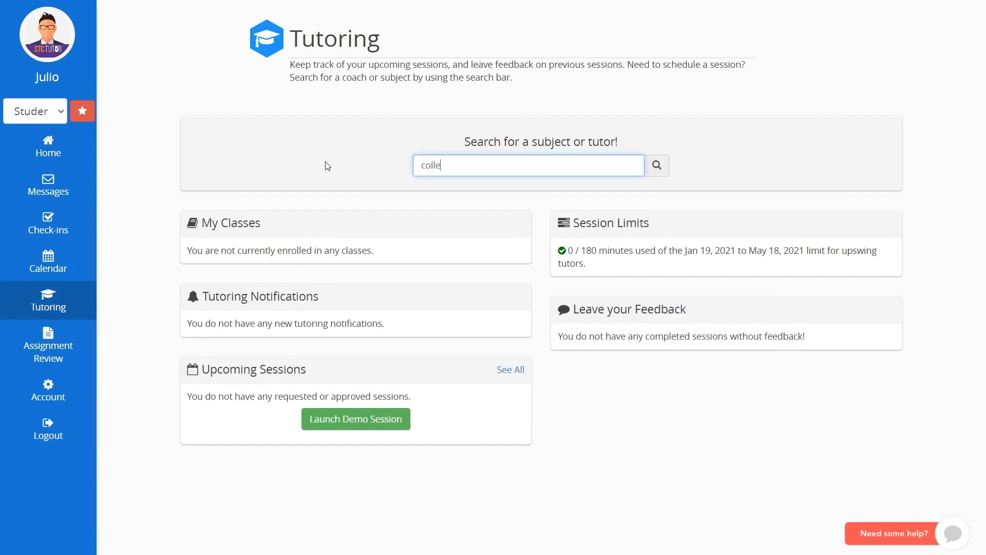
pyautogui.write('ge al')
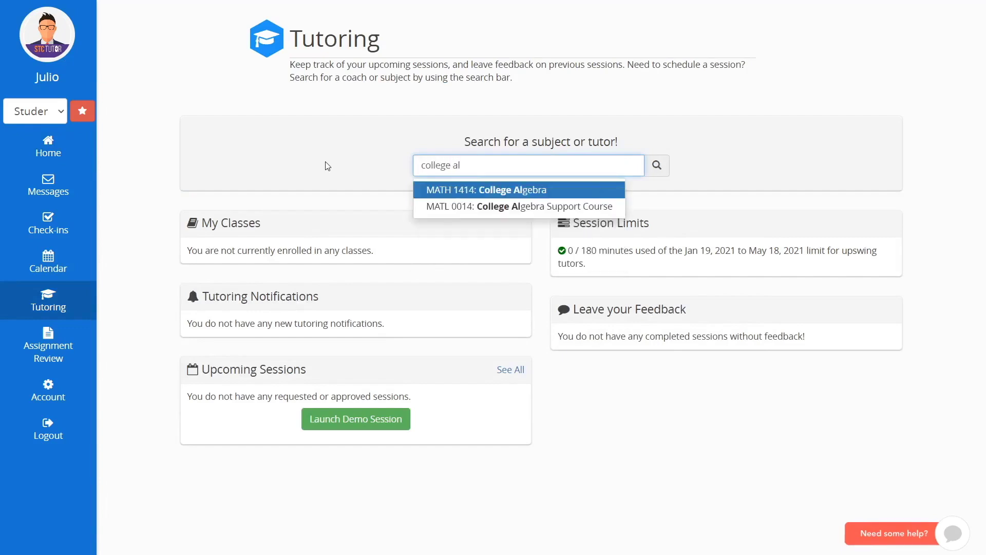
pyautogui.click(491, 192)
# Browse the College Algebra tutor list and open scheduling for the chosen tutor.
pyautogui.scroll(-3, 496, 212)
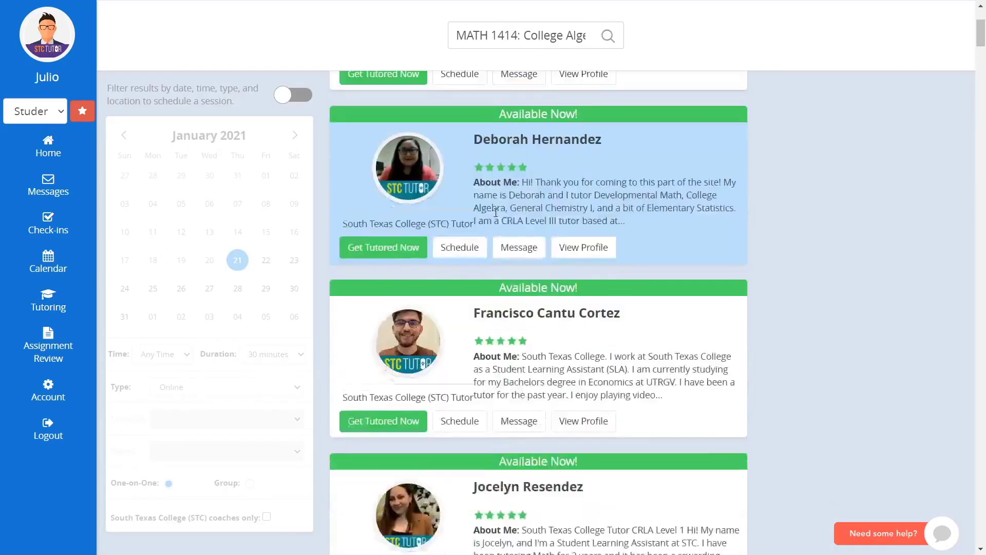
pyautogui.scroll(-5, 495, 211)
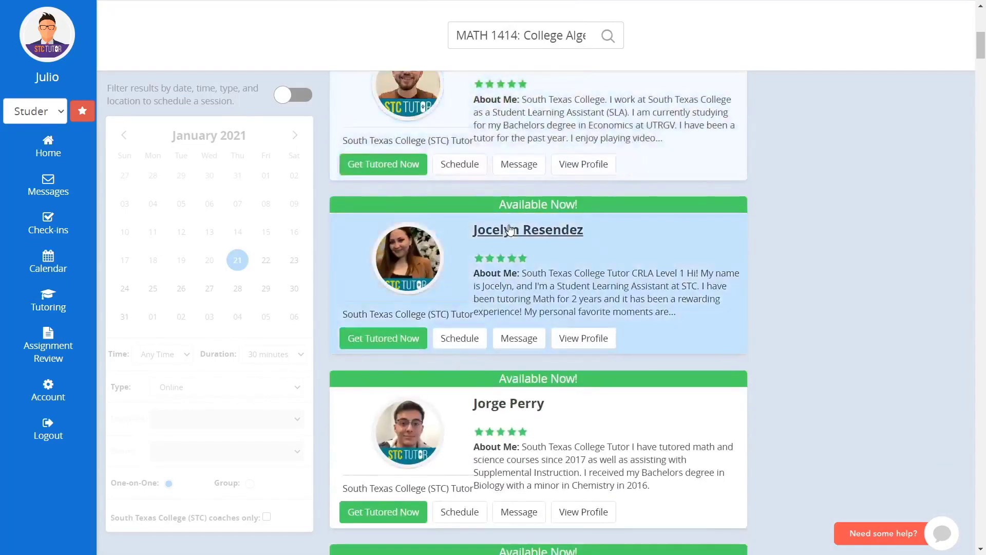
pyautogui.scroll(-6, 511, 231)
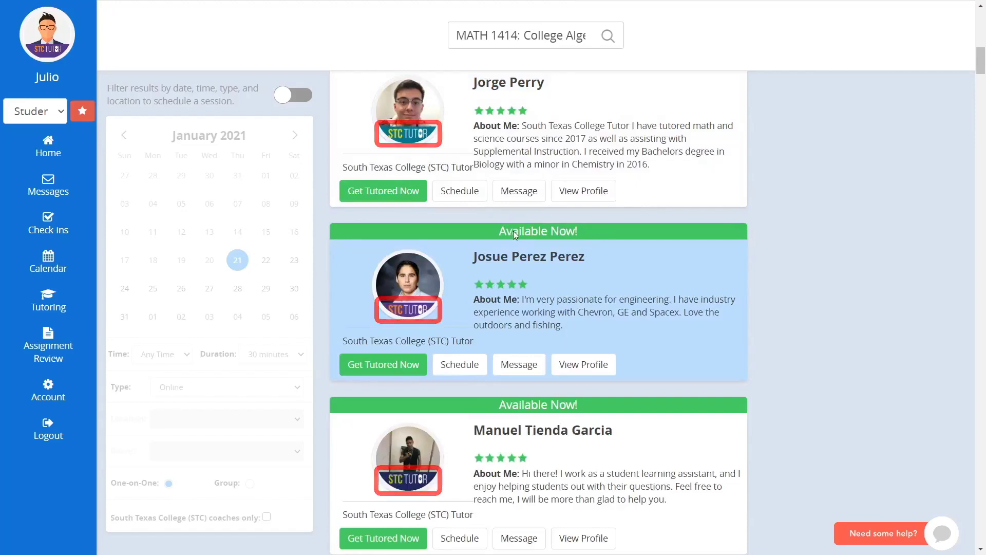
pyautogui.click(464, 368)
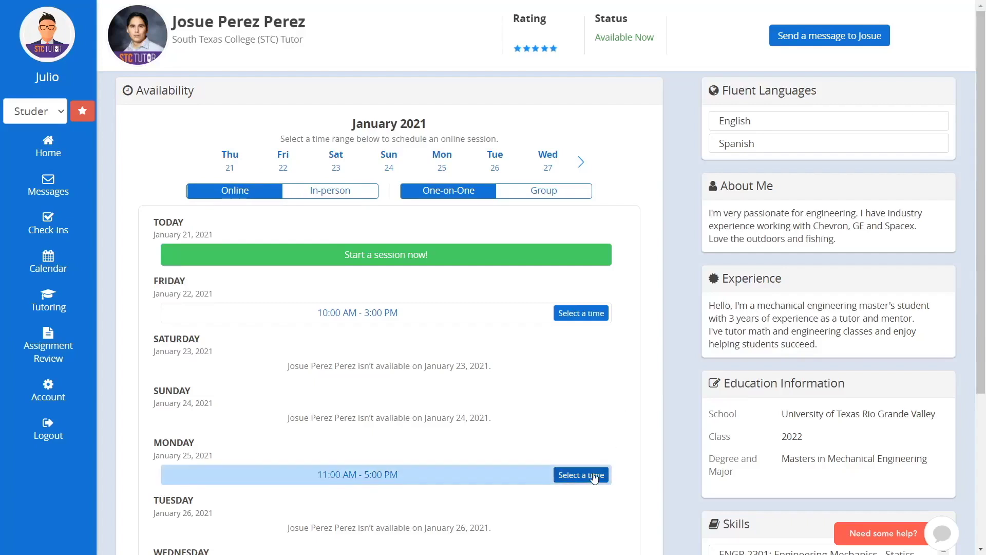
# Select a time in the tutor's Friday availability to start a Jan 22, 2021 booking.
pyautogui.click(581, 316)
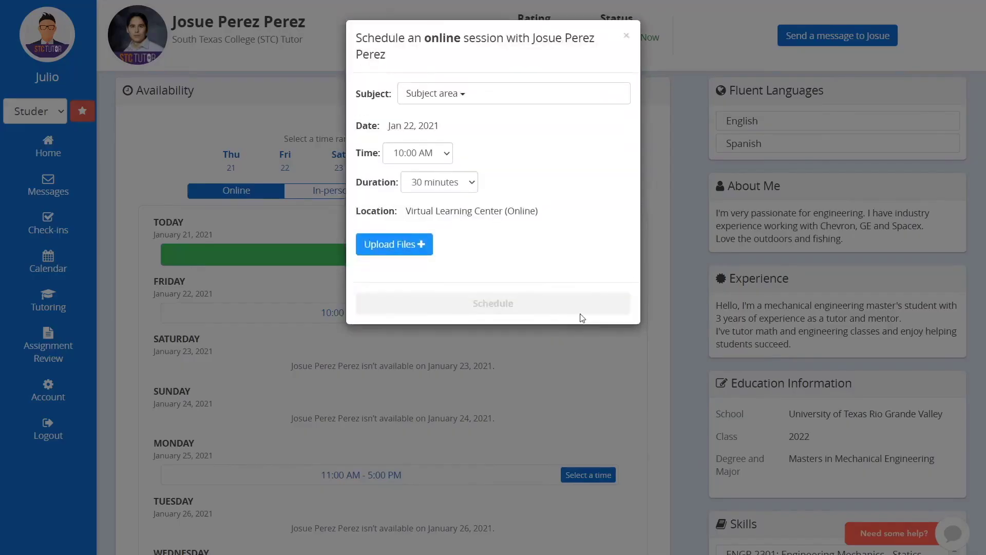
# Schedule the session with subject MATH 1414: College Algebra at 10:30 AM, then return to Tutoring.
pyautogui.click(504, 93)
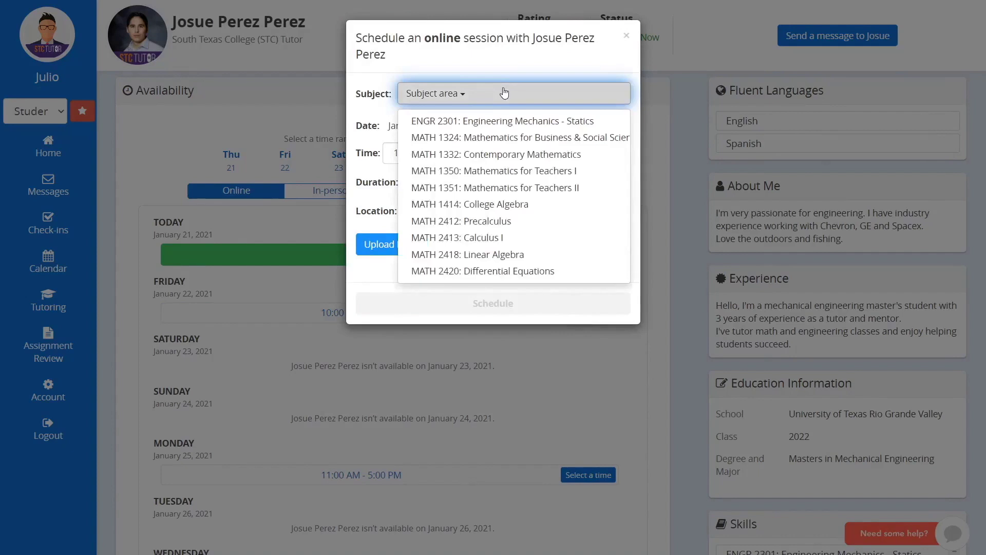
pyautogui.click(515, 205)
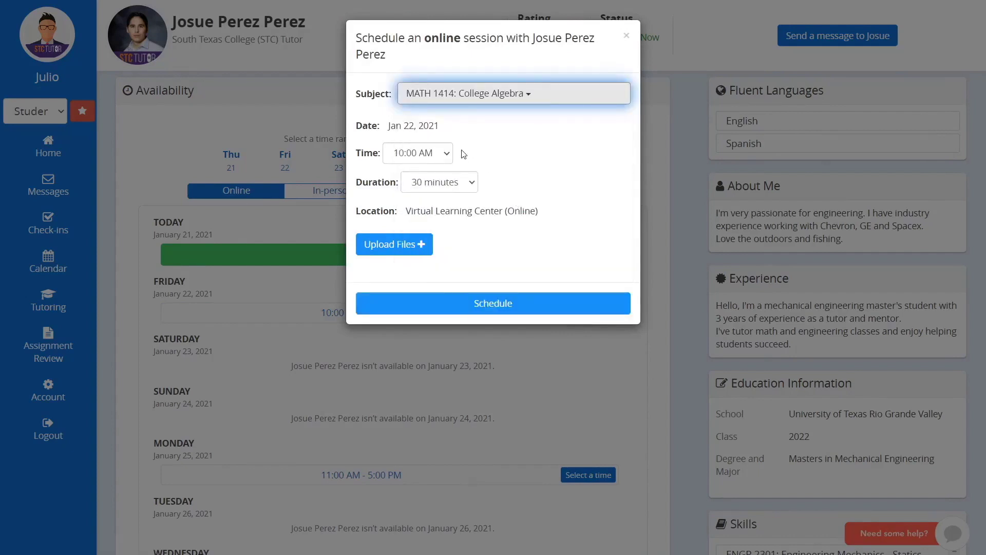
pyautogui.click(446, 154)
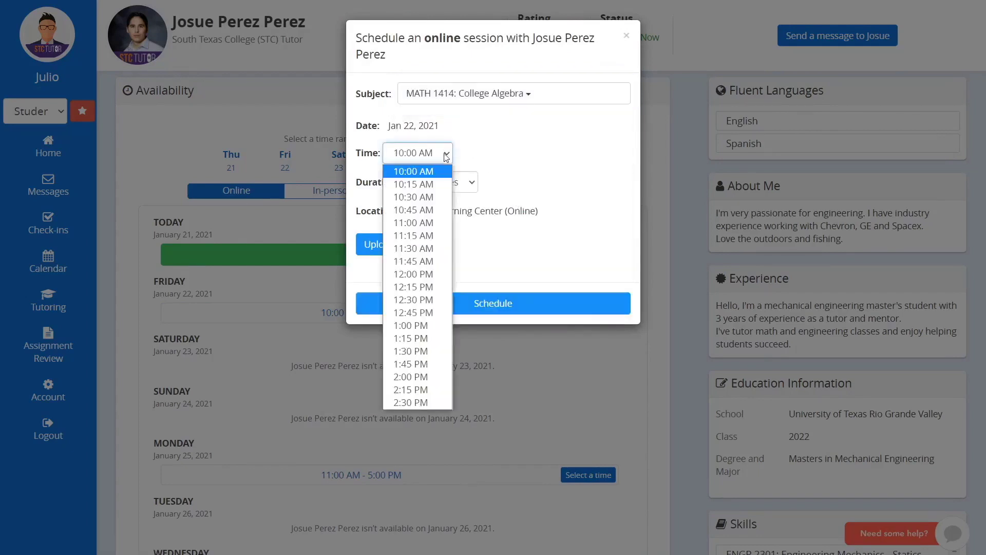
pyautogui.click(445, 198)
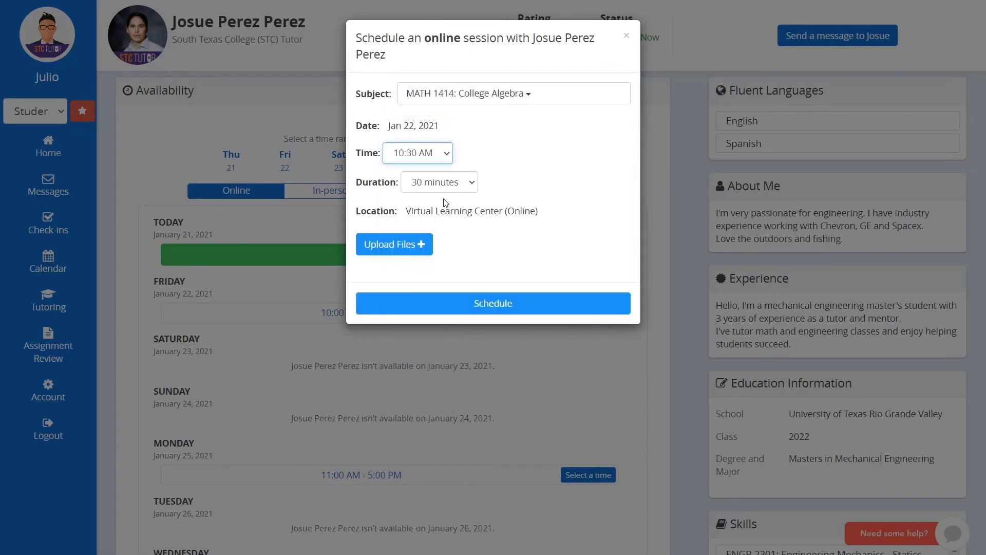
pyautogui.click(512, 303)
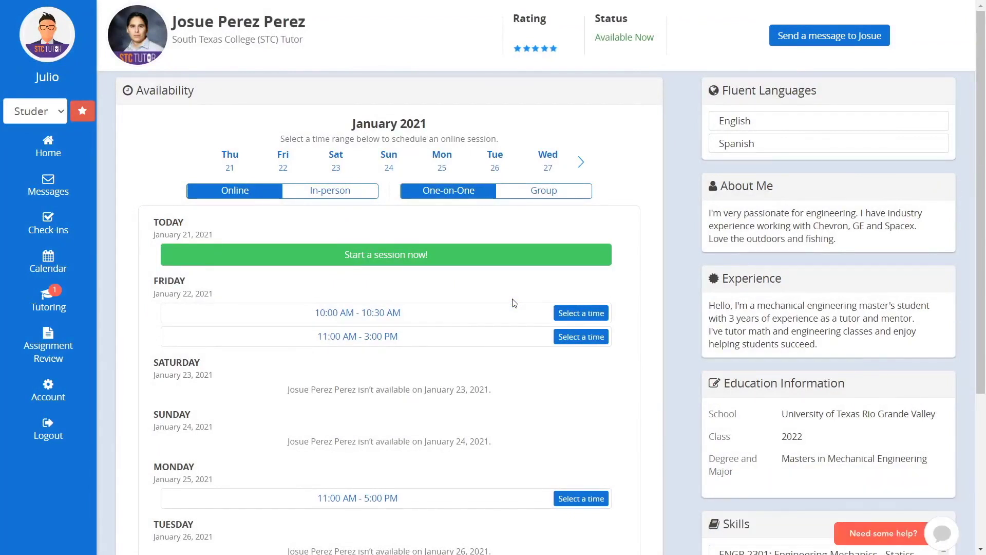
pyautogui.click(54, 291)
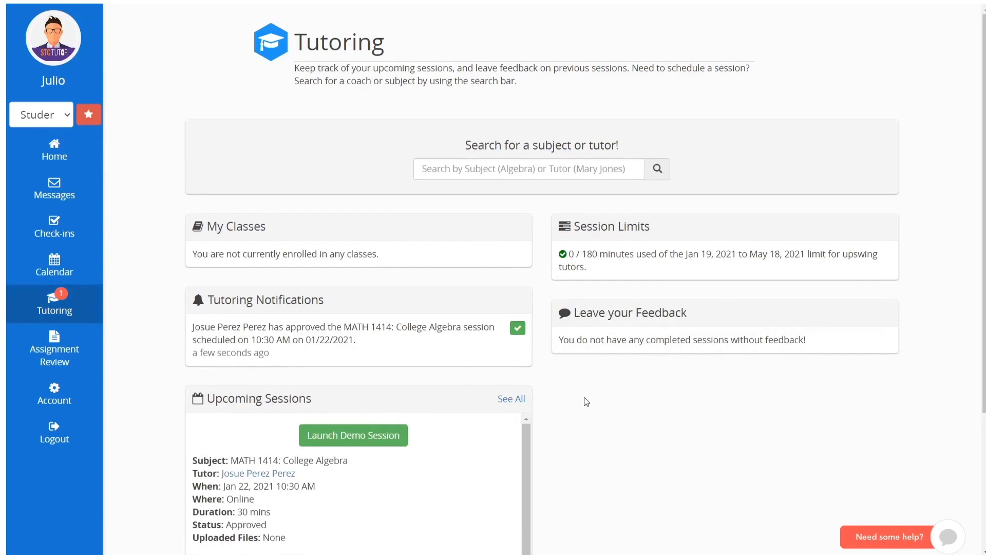
# Find the Jan 22 College Algebra session under Upcoming Sessions and enter its virtual room.
pyautogui.scroll(-3, 591, 403)
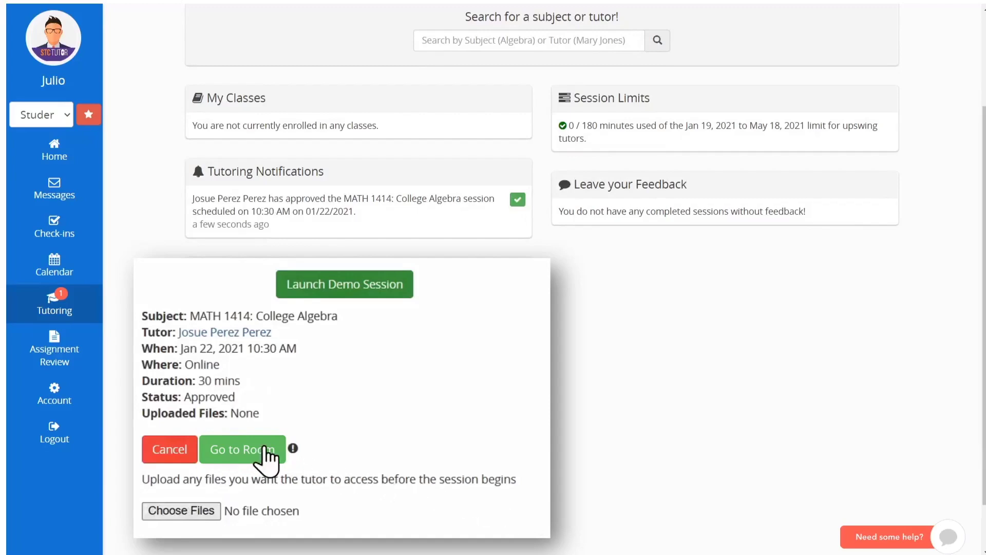
pyautogui.click(241, 457)
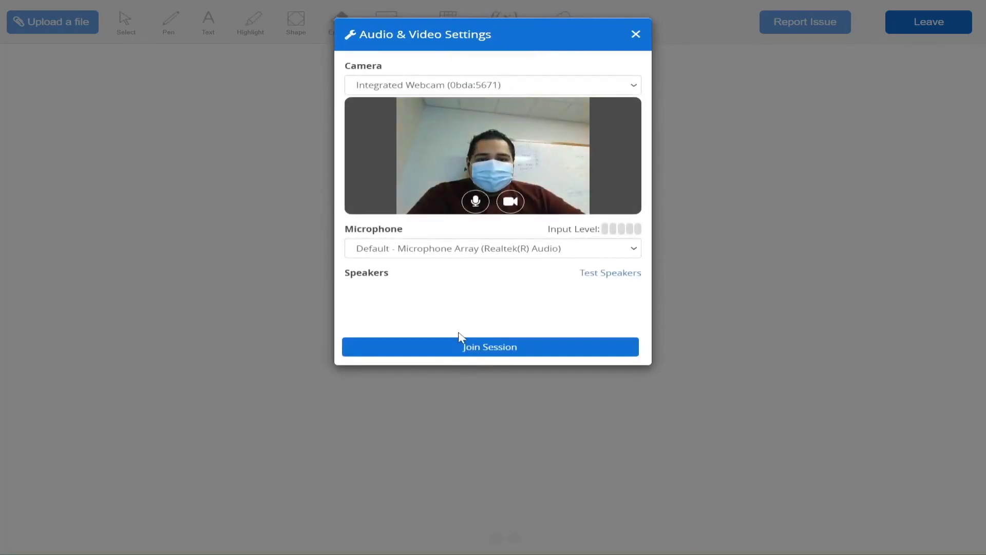
# Confirm the integrated webcam and microphone array are selected, then join the session.
pyautogui.click(493, 88)
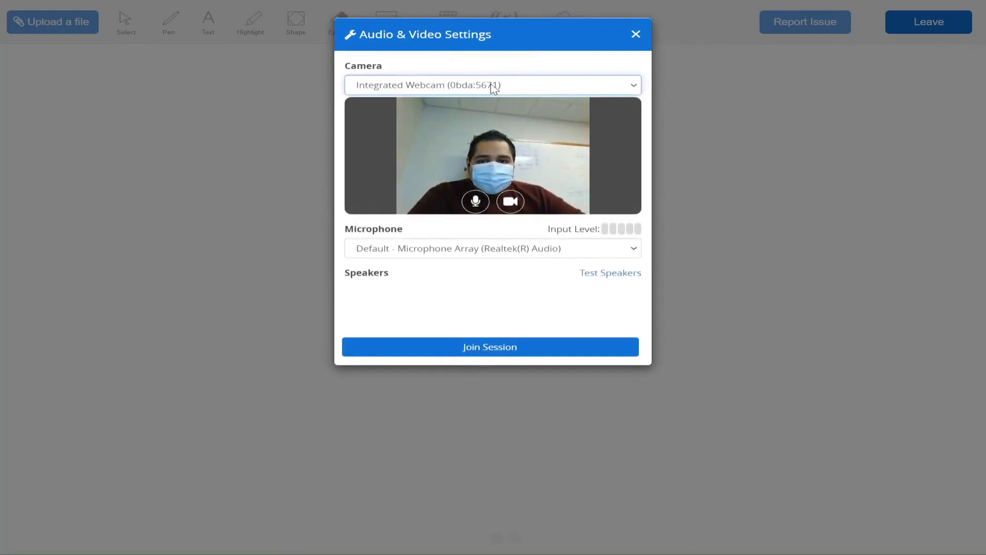
pyautogui.click(434, 249)
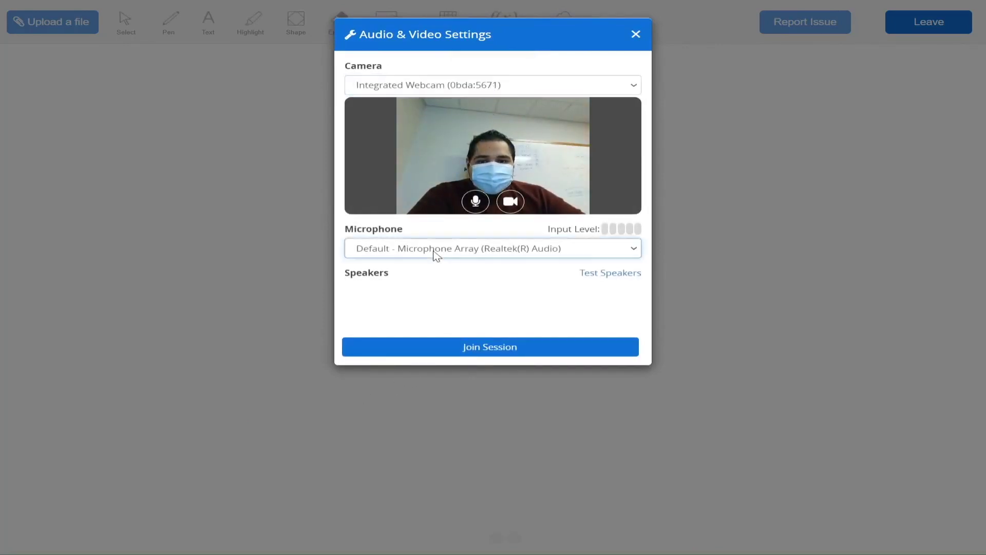
pyautogui.click(476, 351)
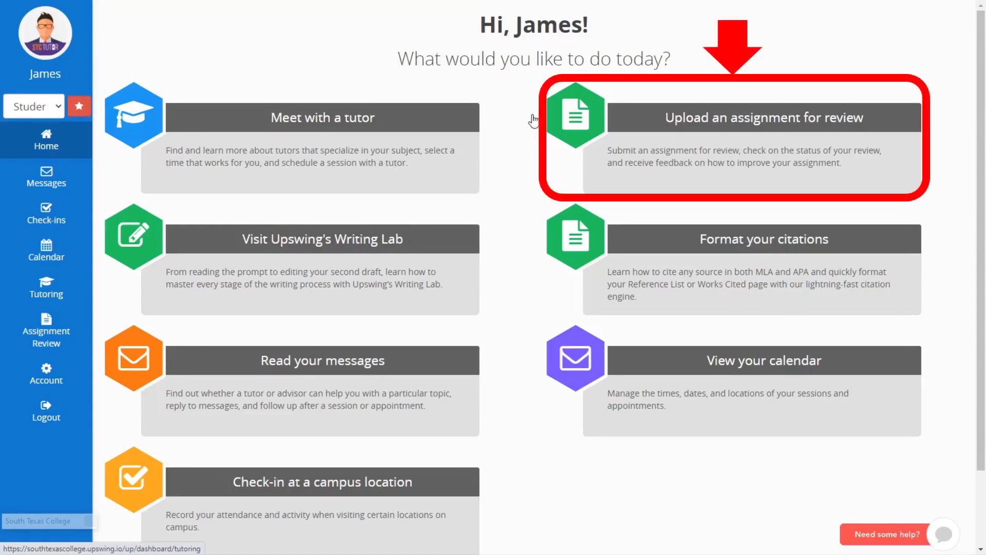
# Open the Assignment Review page from the home dashboard.
pyautogui.click(578, 114)
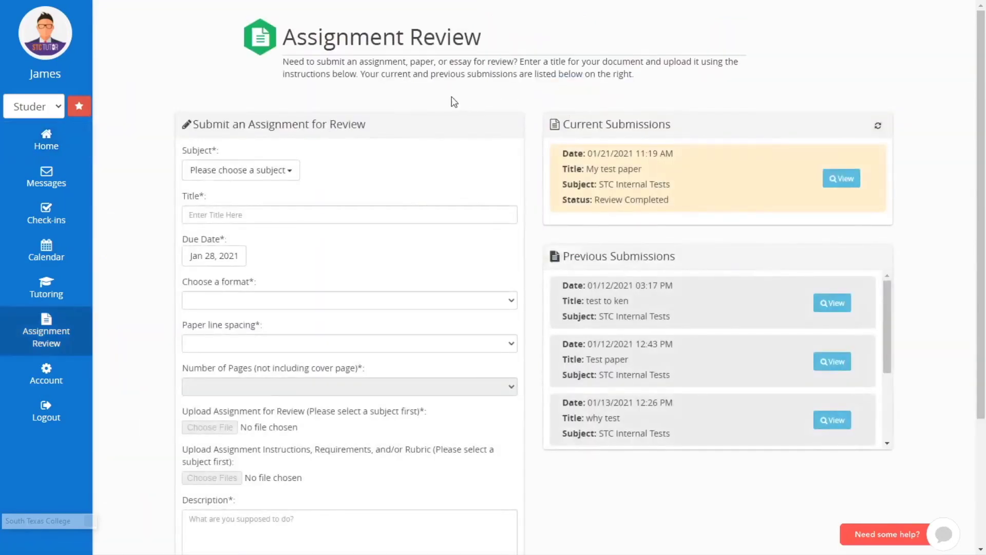
# Set subject STC Internal Tests, title 'My Paper', and due date Feb 3, 2021.
pyautogui.click(203, 173)
pyautogui.click(206, 209)
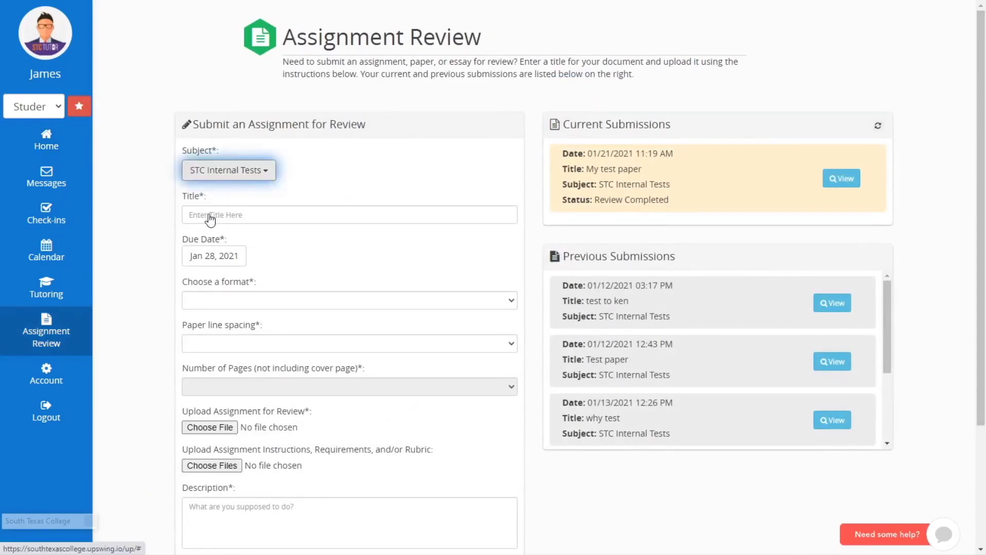
pyautogui.click(210, 214)
pyautogui.write('My Paper')
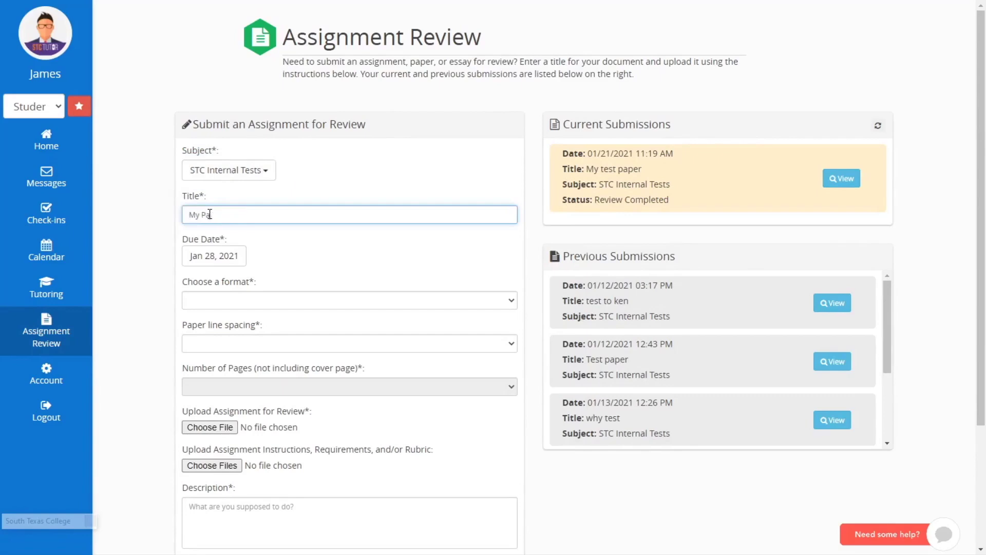
pyautogui.click(215, 262)
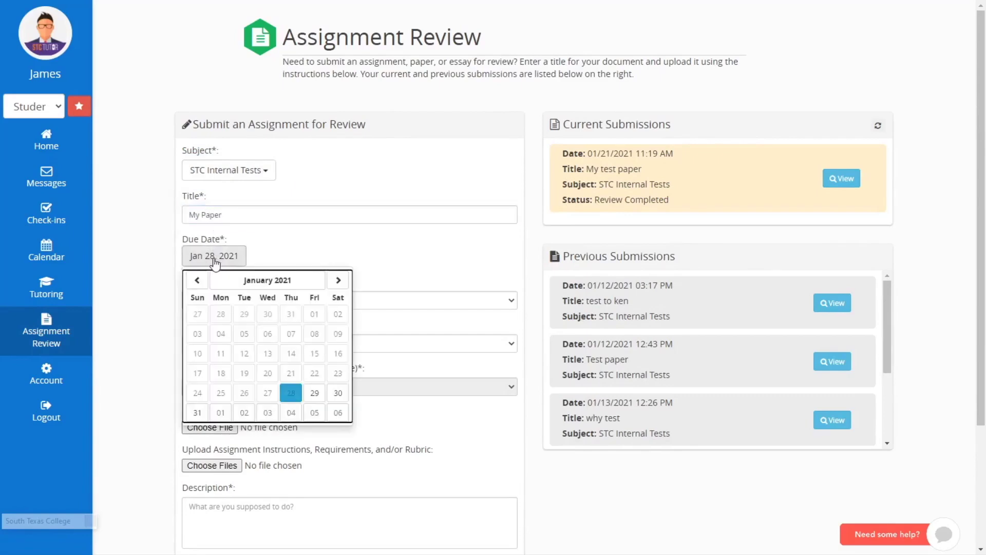
pyautogui.click(266, 415)
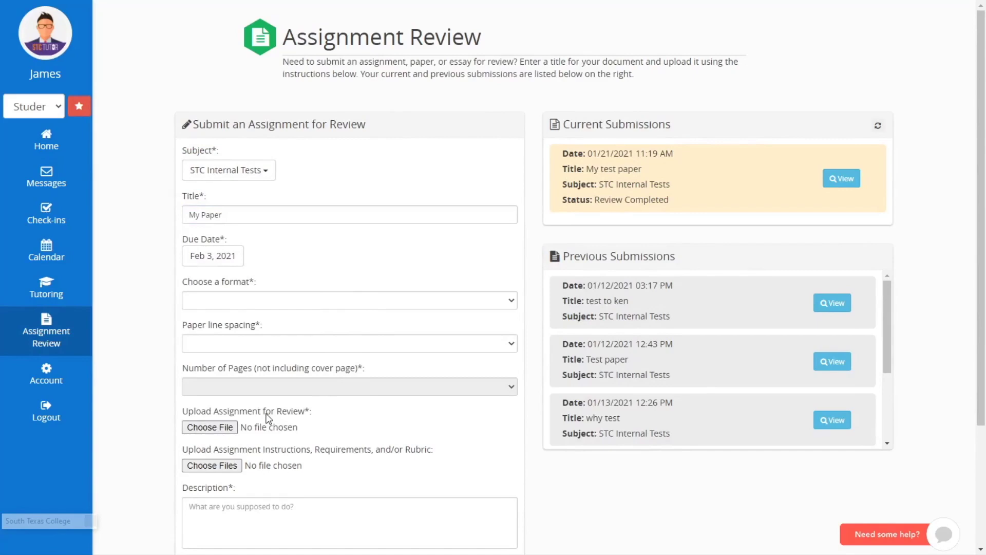
# Choose MLA format, double-spaced lines, and a 1-4 page length.
pyautogui.click(294, 300)
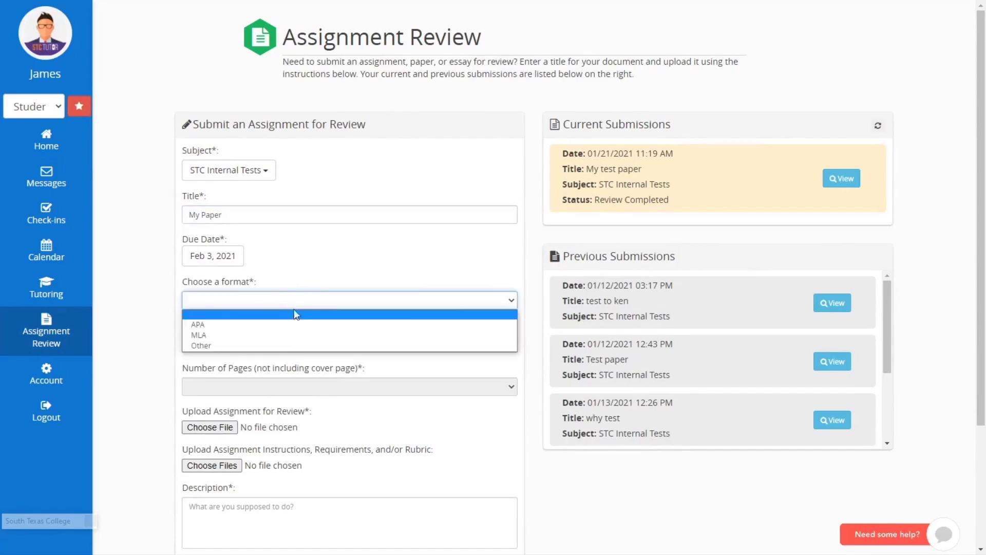
pyautogui.click(286, 336)
pyautogui.click(249, 344)
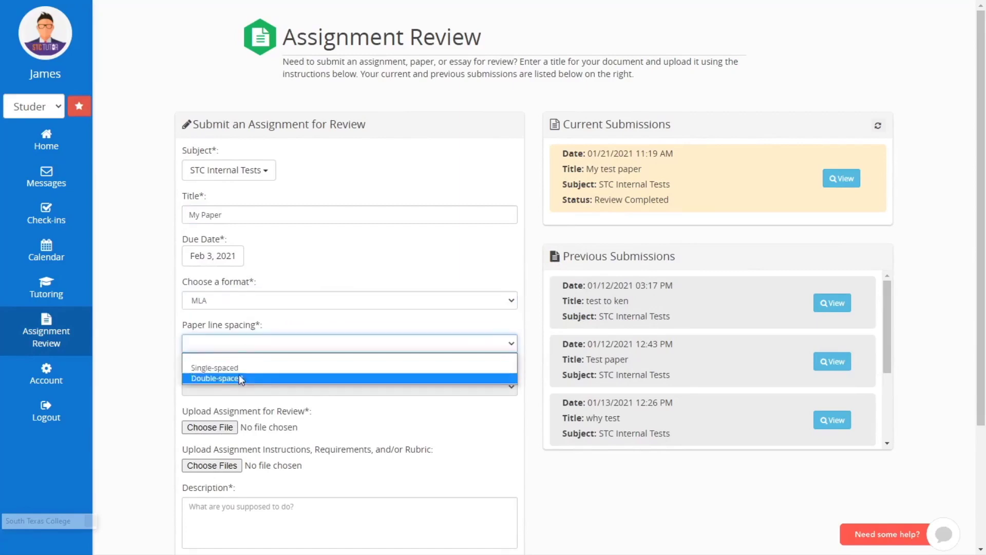
pyautogui.click(238, 378)
pyautogui.click(229, 390)
pyautogui.click(231, 415)
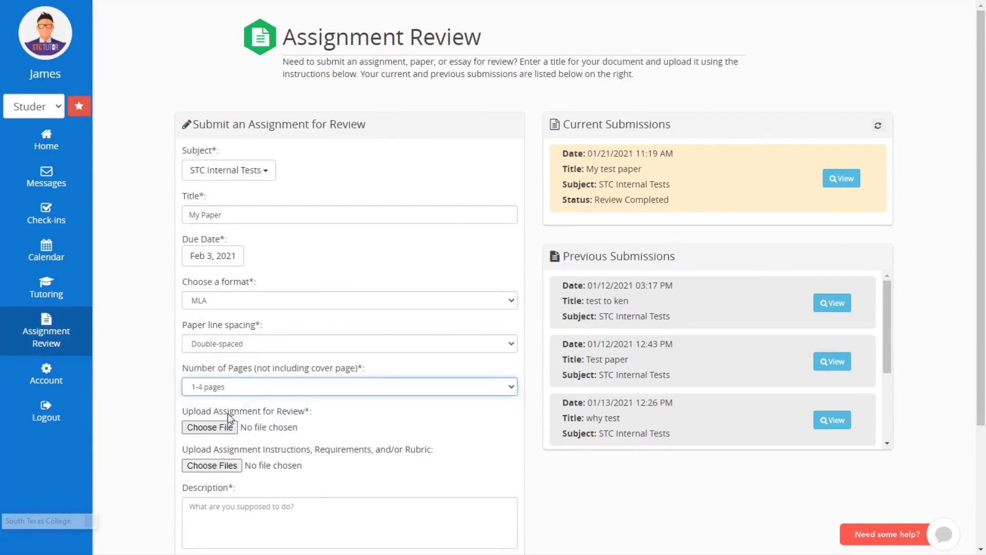
# Attach MyPaper.docx from the Desktop to the submission.
pyautogui.click(206, 426)
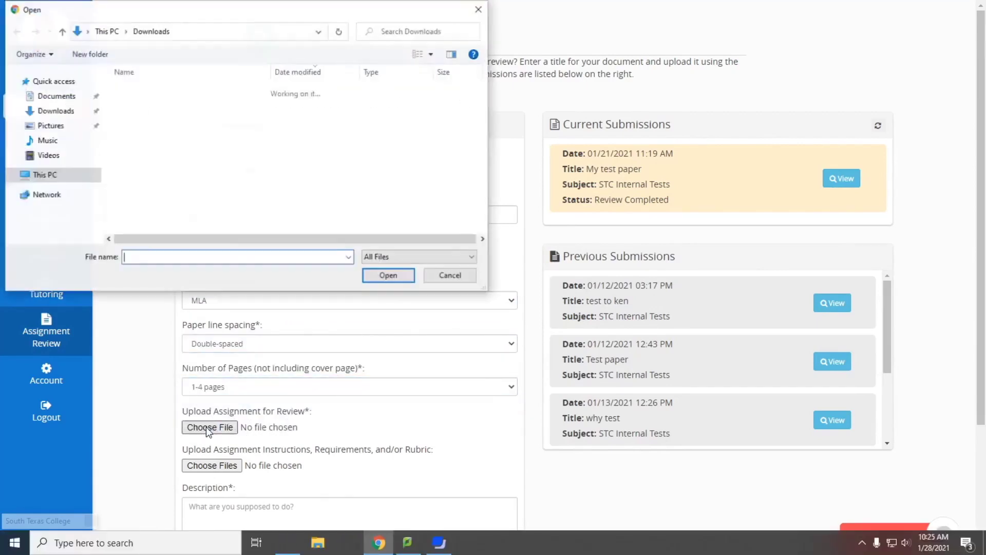
pyautogui.click(50, 106)
pyautogui.click(144, 104)
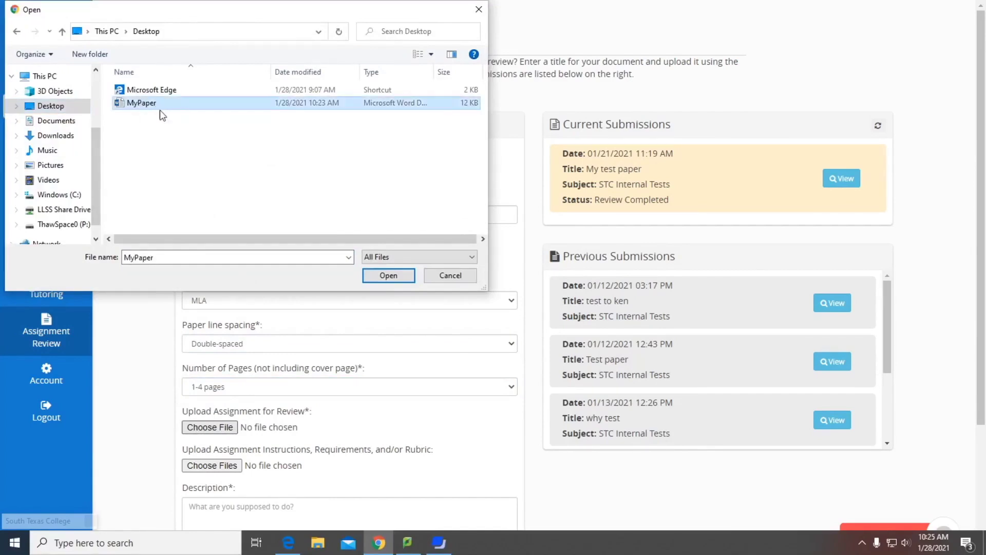
pyautogui.click(387, 276)
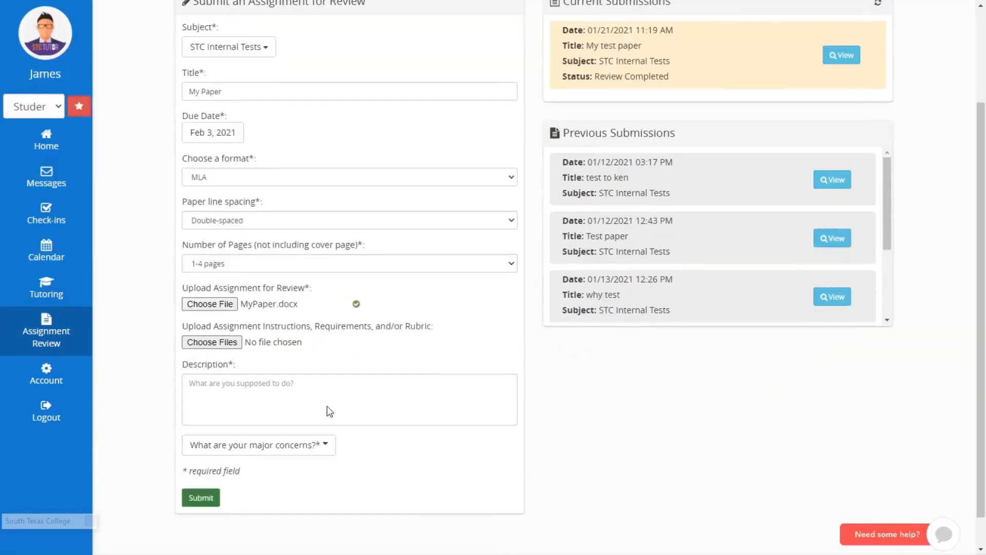
# Describe it as 'I need to write a research paper.' and flag Thesis and Organization/Transitions.
pyautogui.click(319, 391)
pyautogui.write('I need to write a research paper.')
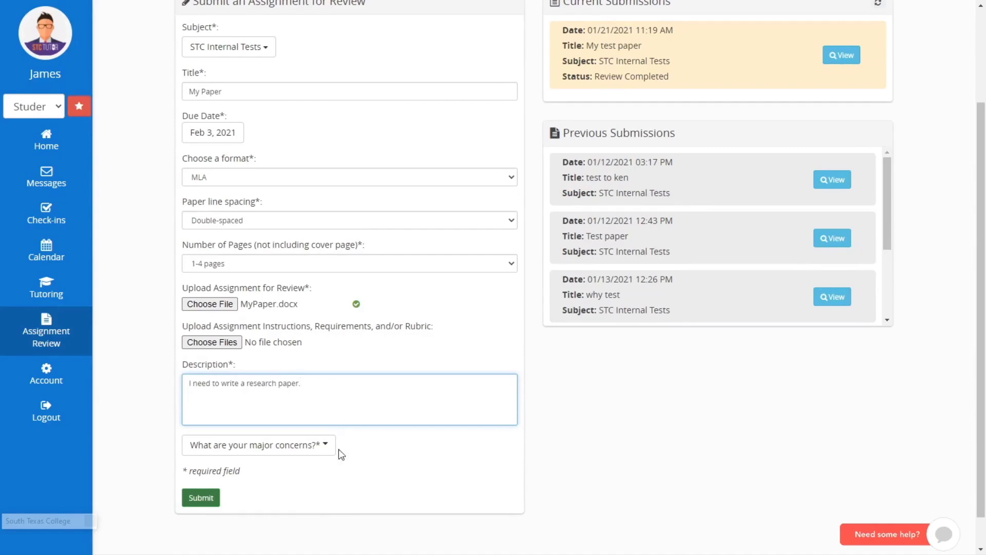
pyautogui.click(325, 445)
pyautogui.click(258, 486)
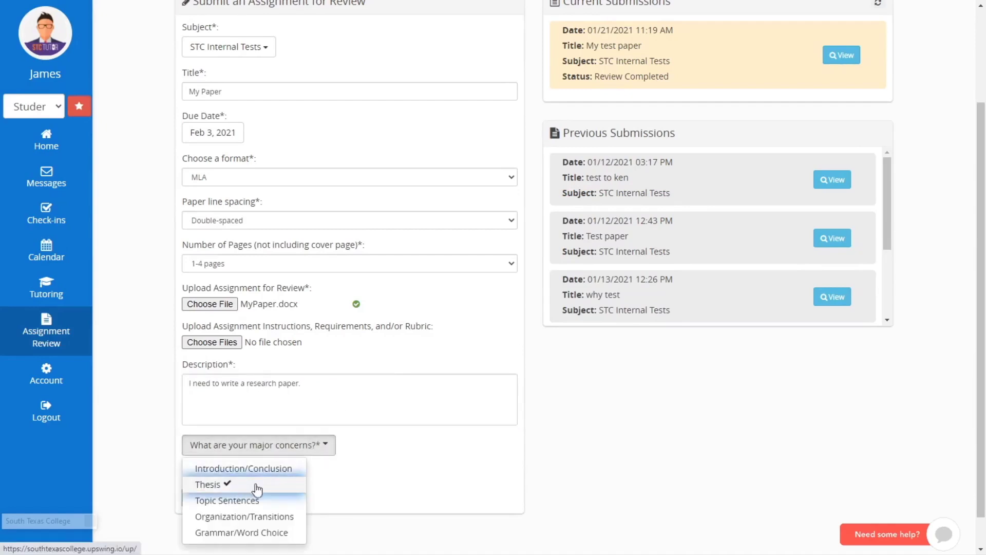
pyautogui.click(254, 516)
pyautogui.click(344, 507)
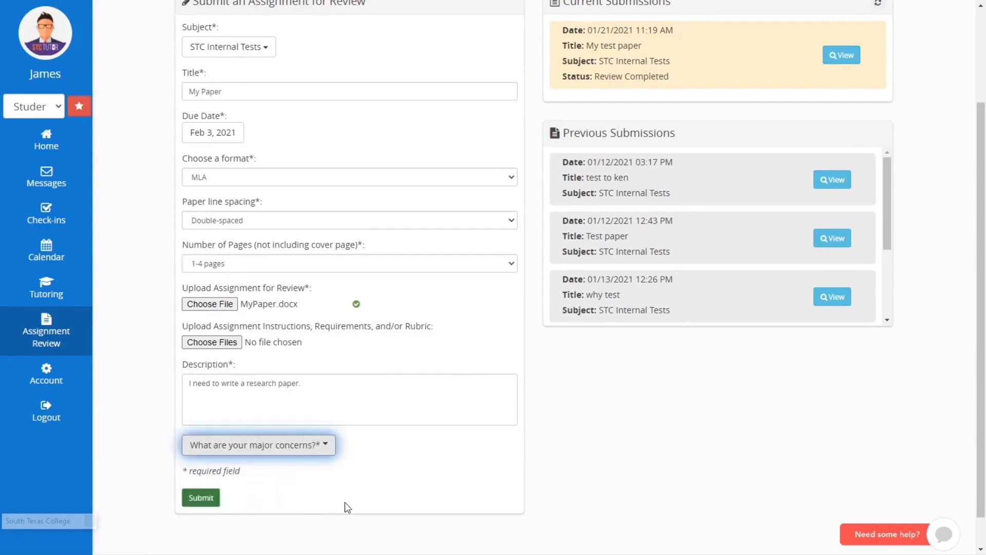
# Submit the My Paper review request and return to the top of the Assignment Review page.
pyautogui.click(201, 498)
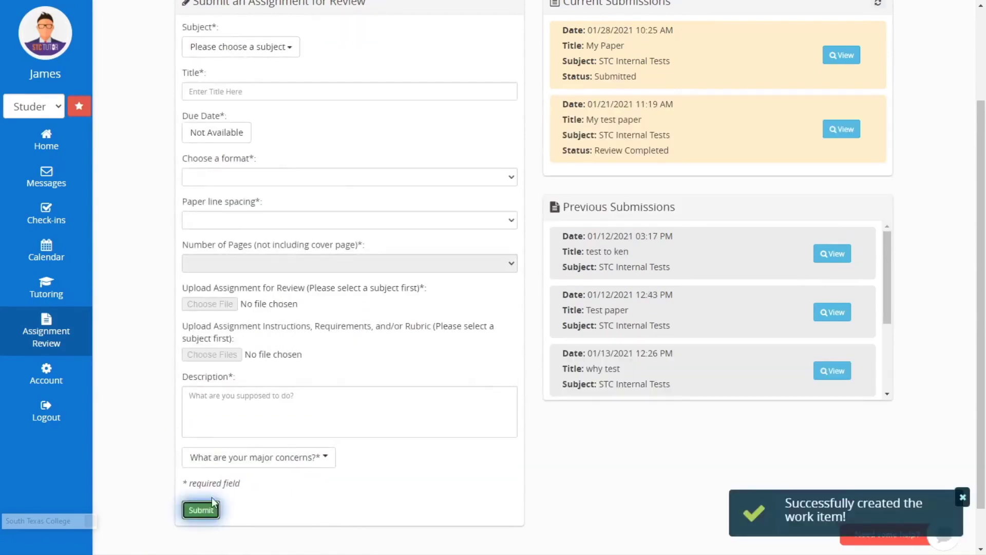
pyautogui.scroll(3, 493, 493)
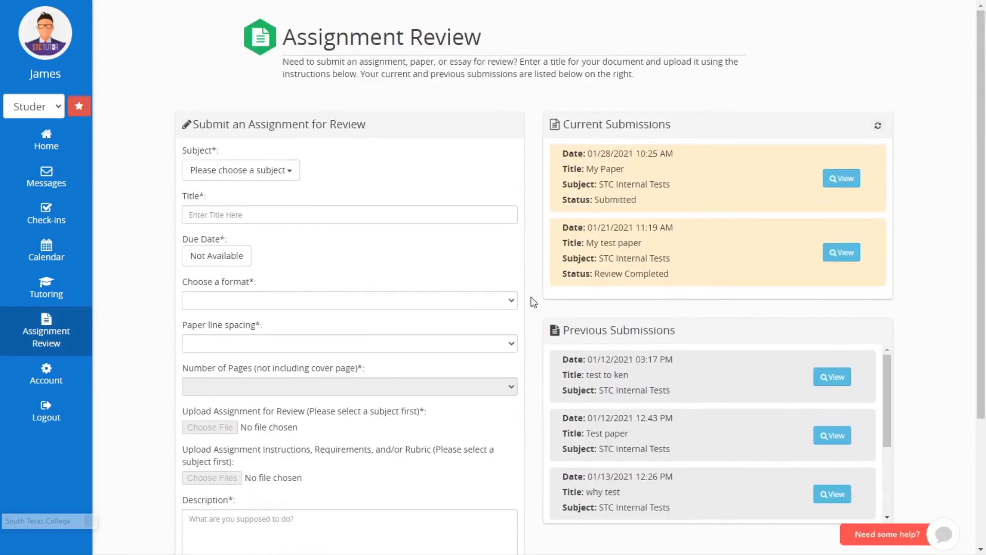